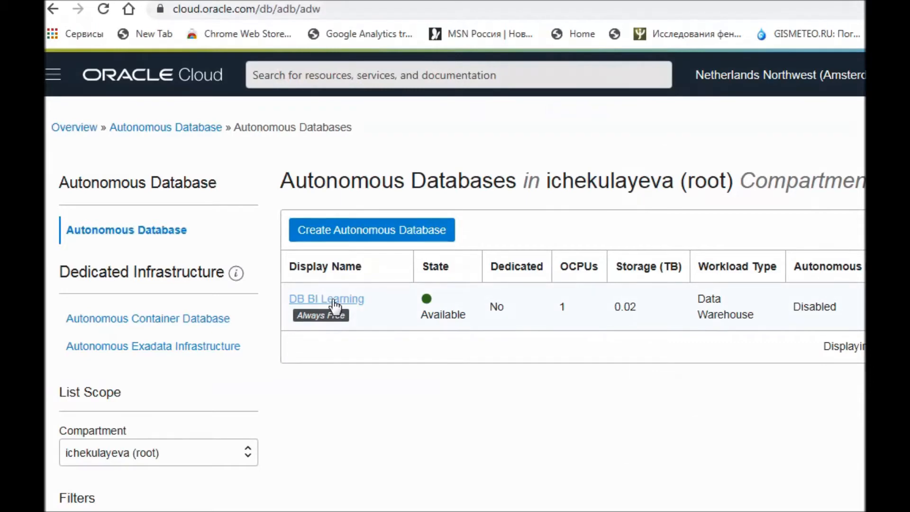
Open the DB BI Learning database's service console and launch SQL Developer Web from its development tools
left_click(335, 303)
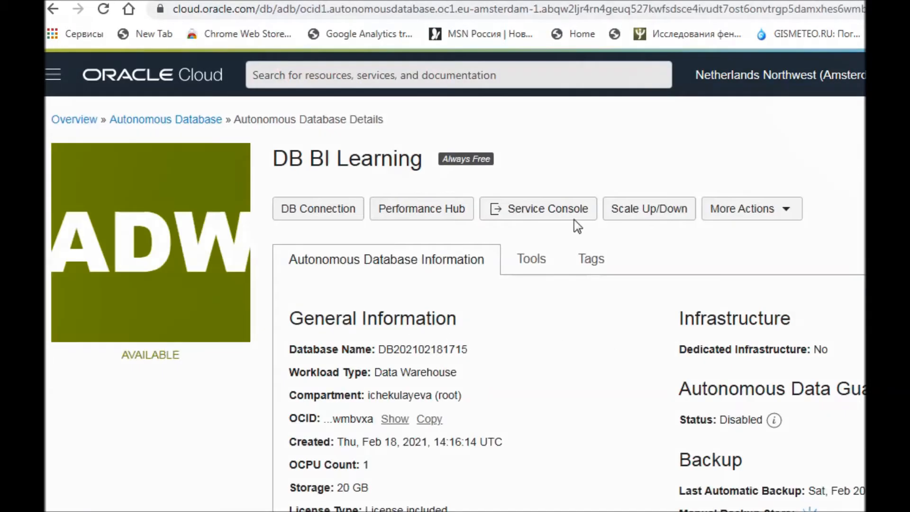
left_click(550, 216)
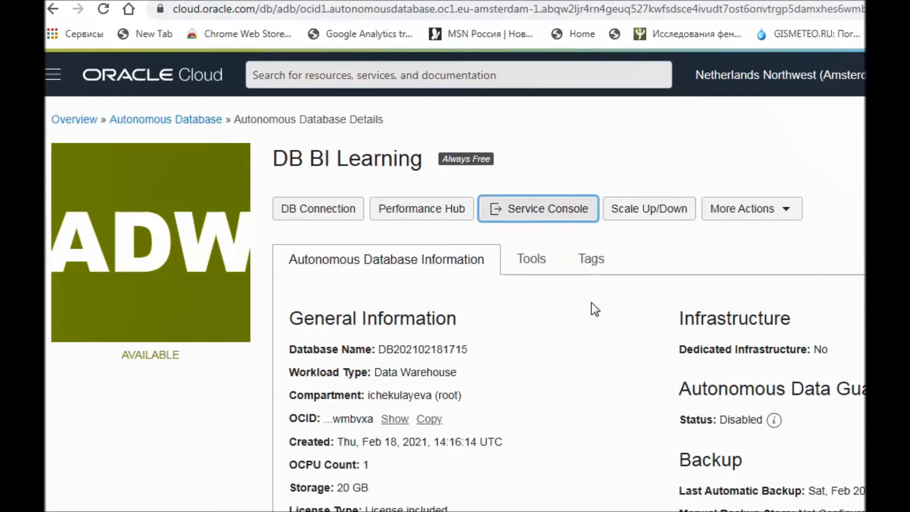
left_click(97, 304)
left_click(142, 334)
mouse_move(635, 335)
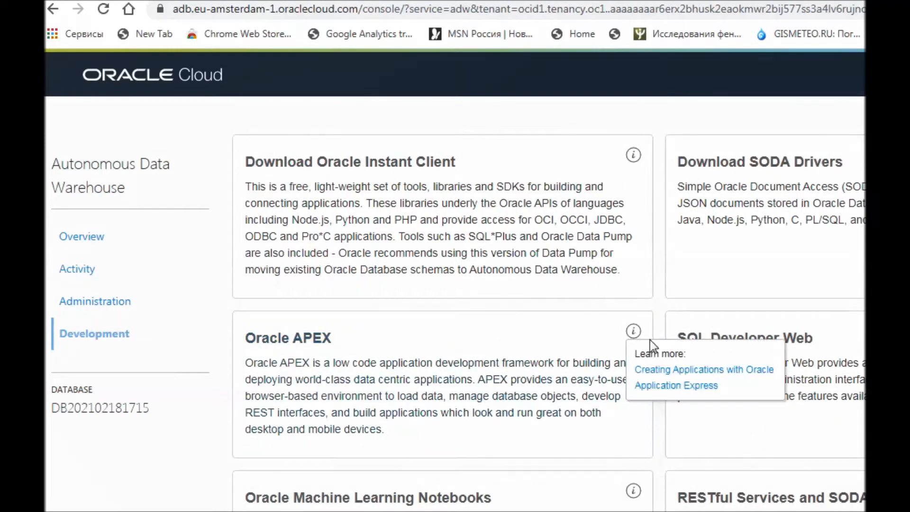
left_click(735, 344)
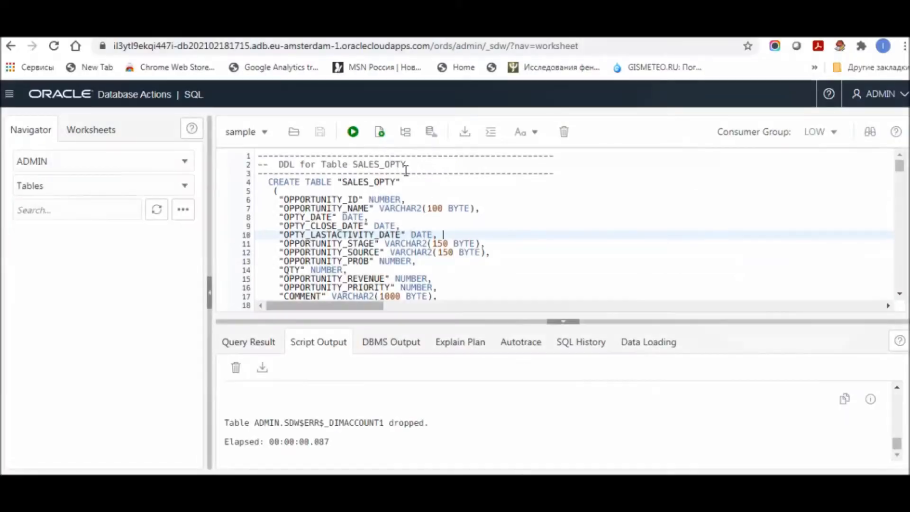
Run the entire sample script to create the SALES_OPTY table, its views and the SET_ASOF_DATE procedure
left_click(388, 201)
left_click(305, 165)
left_click(259, 174)
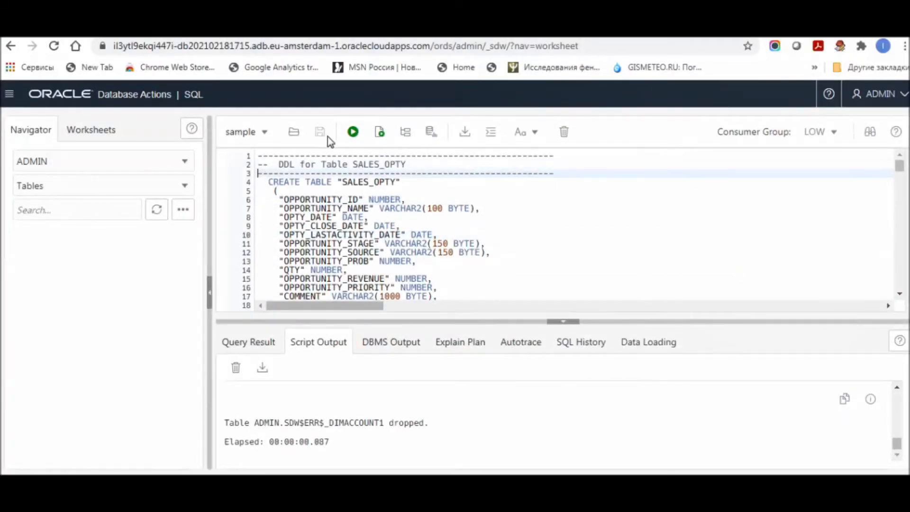
key("ctrl+a")
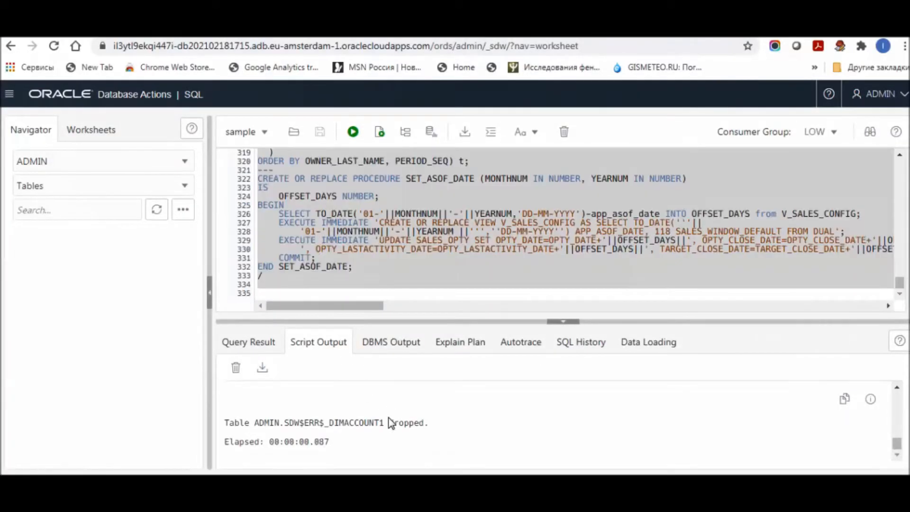
mouse_move(899, 445)
left_mouse_down()
mouse_move(905, 404)
mouse_move(901, 443)
left_mouse_up()
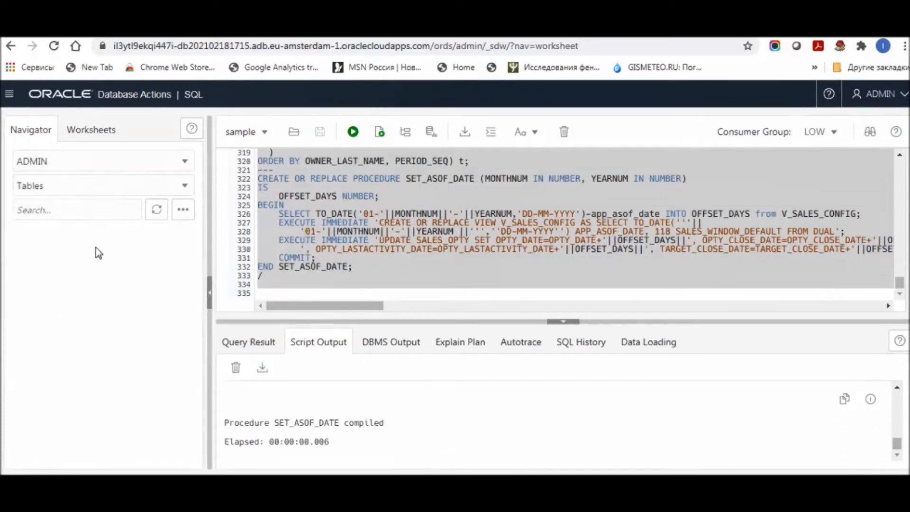
List all objects of the ADMIN schema and load the QKA_PIPELINE_DATASET_V410 file into a data upload for the SALES_OPTY table
left_click(65, 187)
left_click(38, 240)
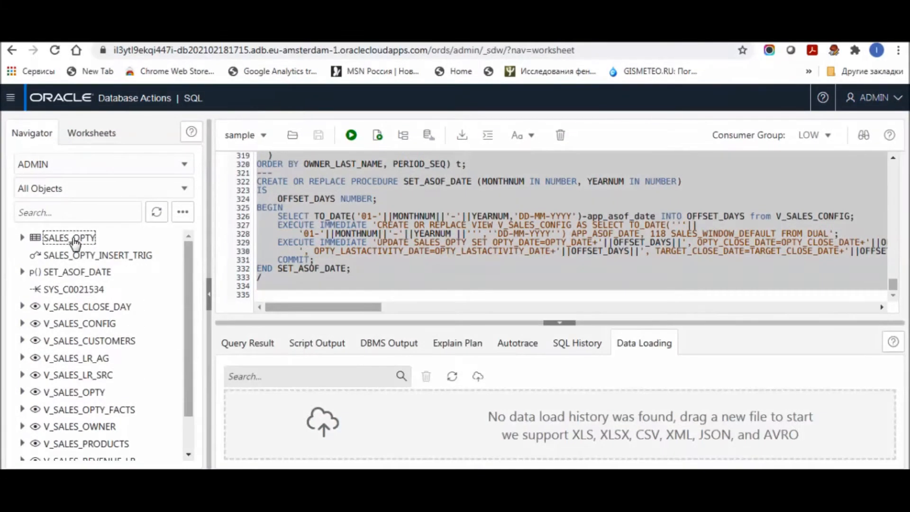
right_click(75, 243)
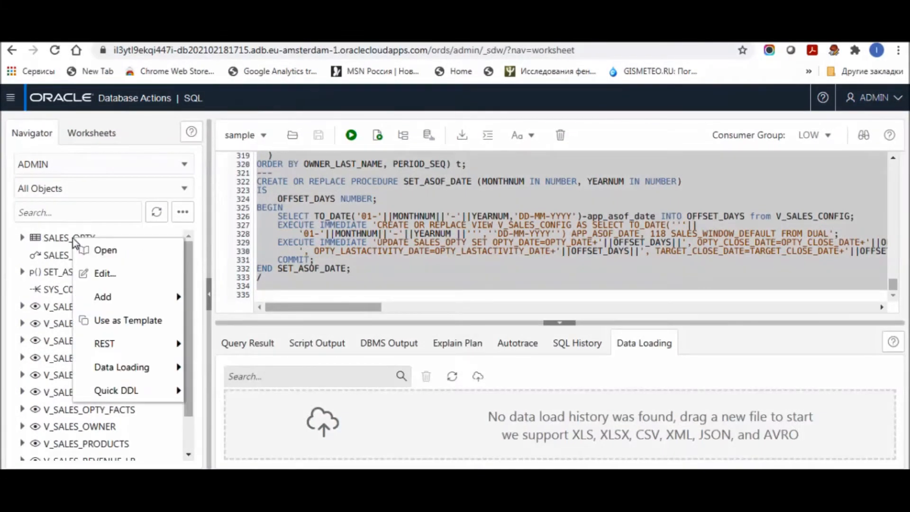
mouse_move(130, 370)
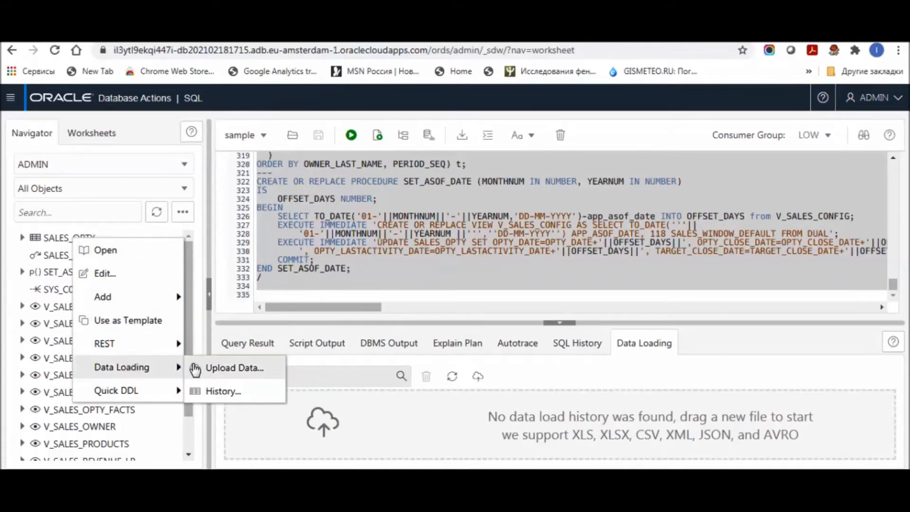
left_click(233, 368)
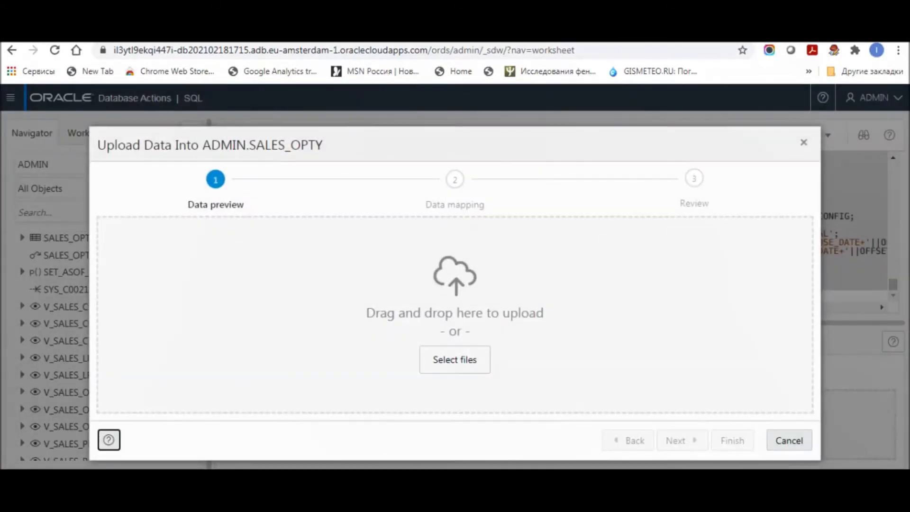
left_click(254, 478)
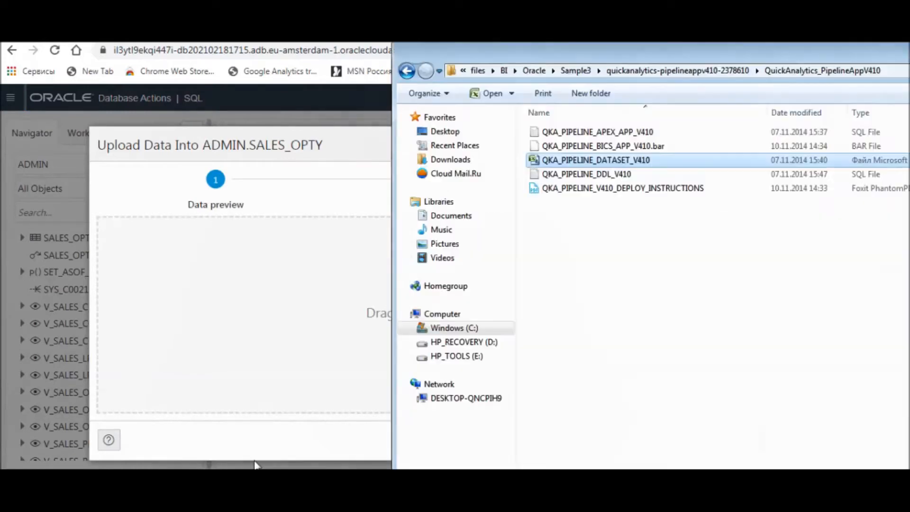
left_click_drag(571, 163, 289, 336)
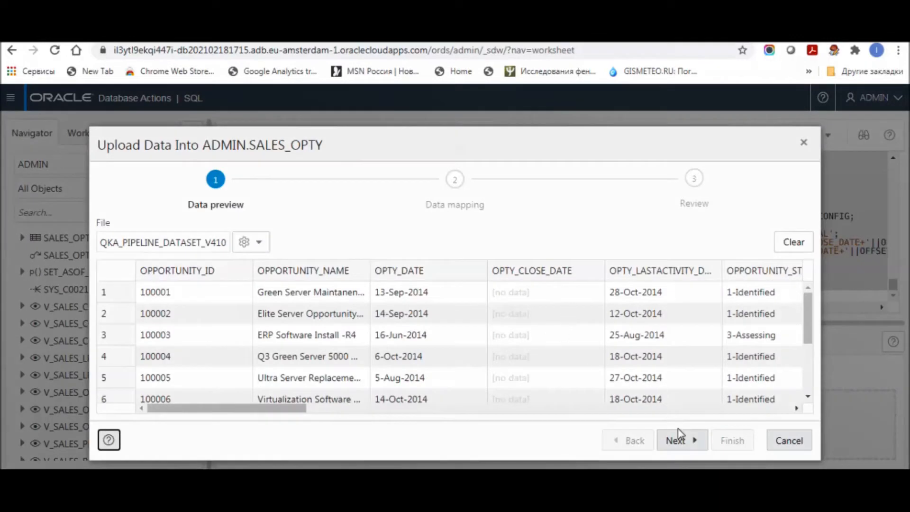
Check the source-to-target column mapping and the review summary, and complete the data upload into SALES_OPTY
left_click(680, 444)
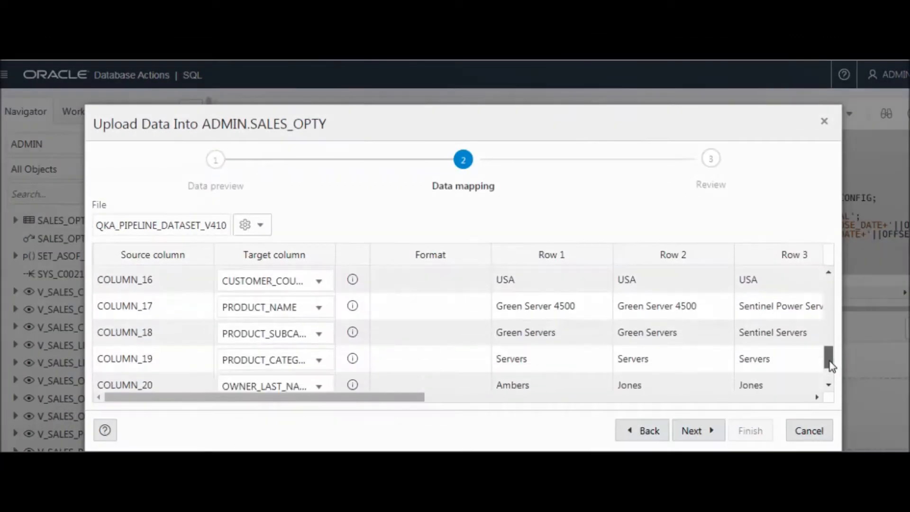
left_click_drag(830, 364, 833, 294)
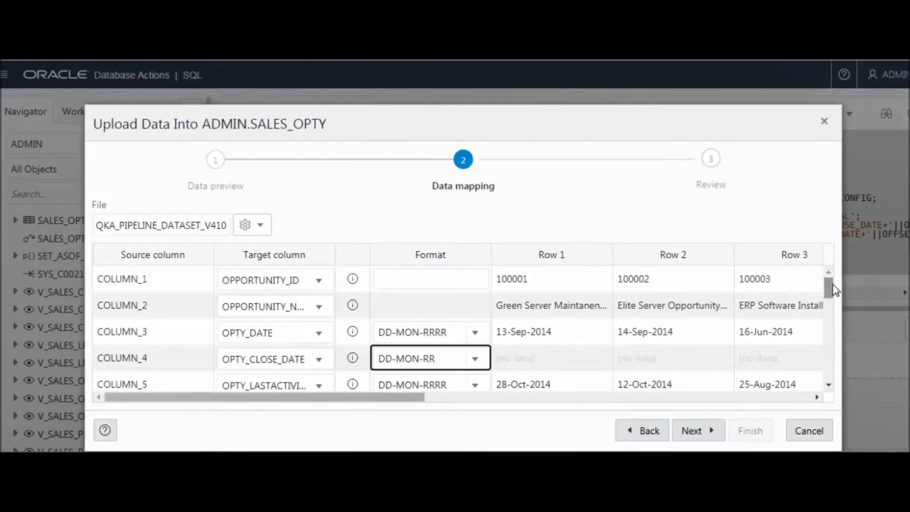
left_click_drag(830, 291, 833, 302)
left_click(694, 430)
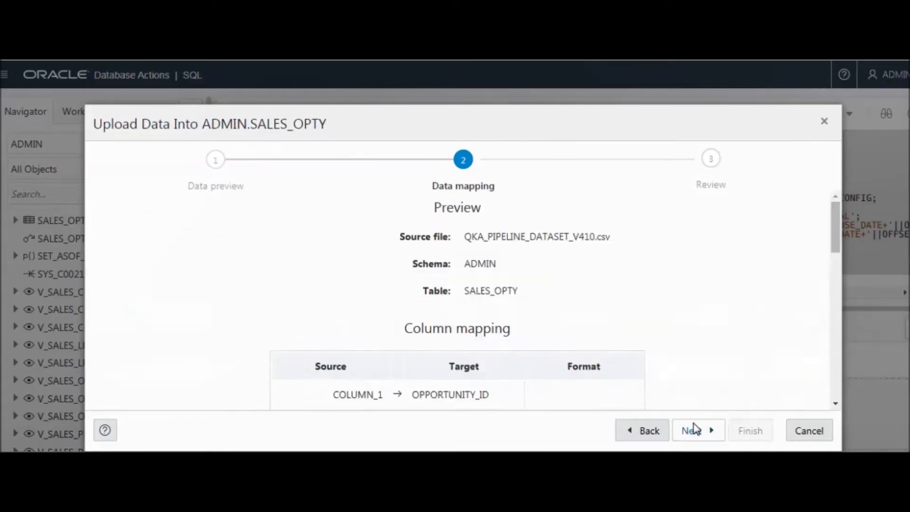
scroll(667, 311, "down", 12)
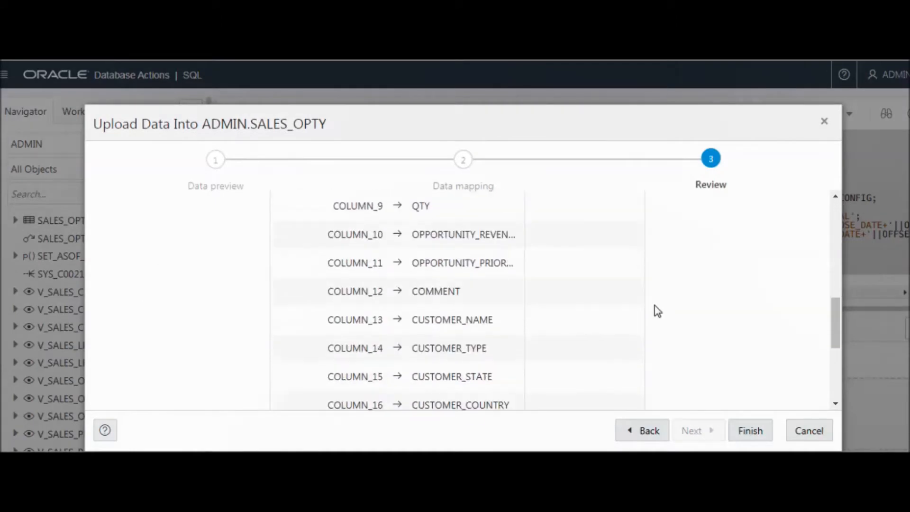
left_click(749, 431)
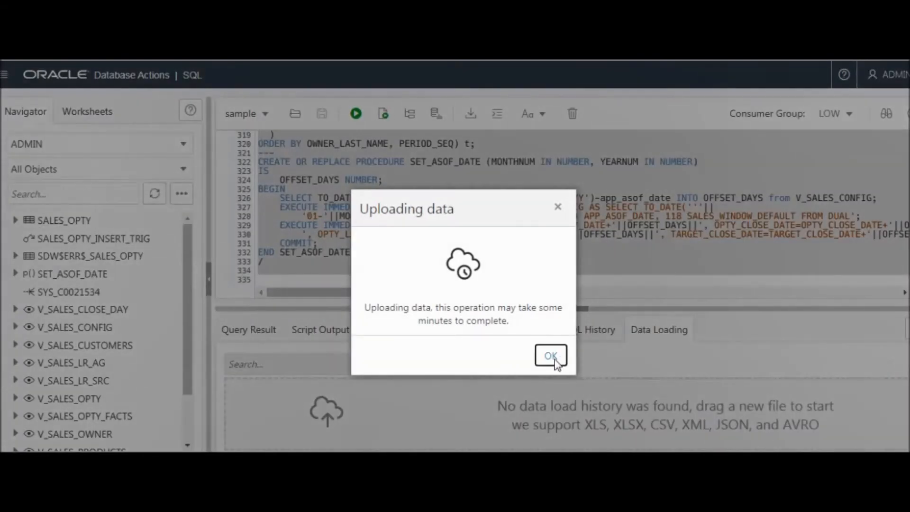
left_click(550, 358)
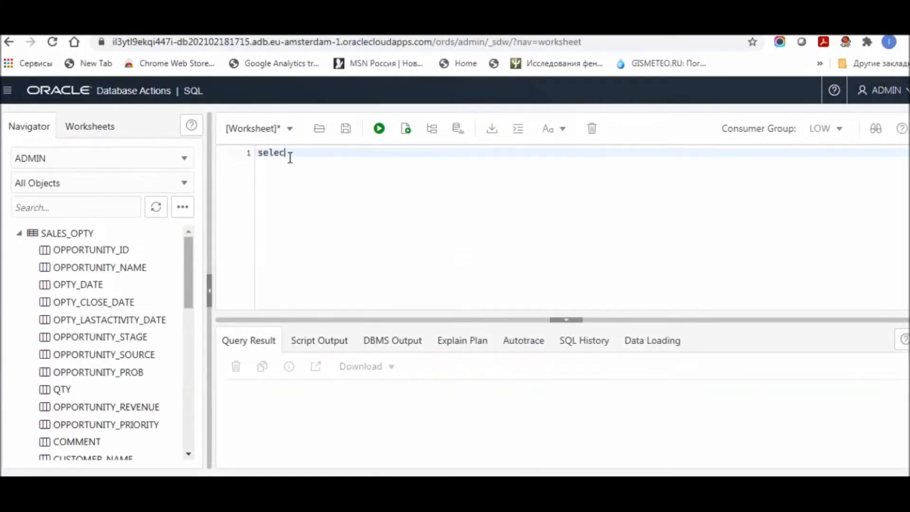
Run "select * from ADMIN.SALES_OPTY" in a blank worksheet and browse the returned records in an enlarged result area
type("t * from")
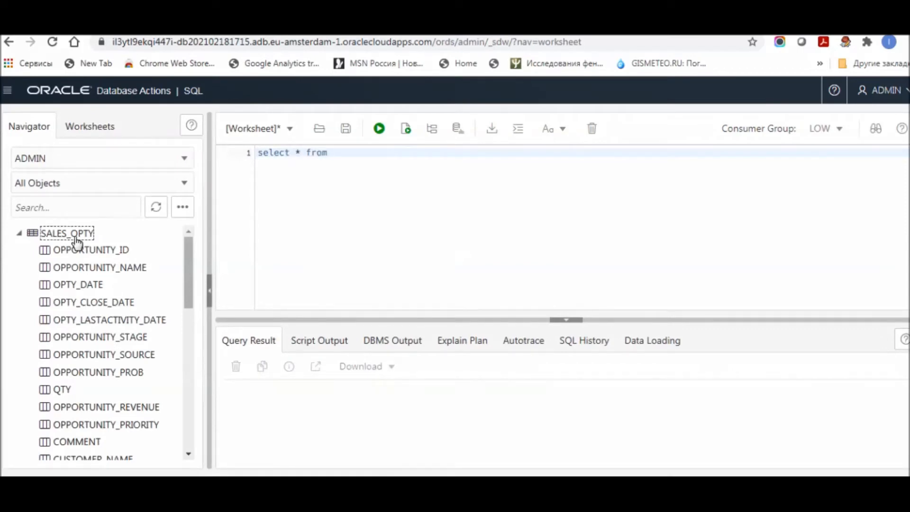
left_click_drag(73, 237, 385, 161)
left_click(472, 372)
key("ctrl+a")
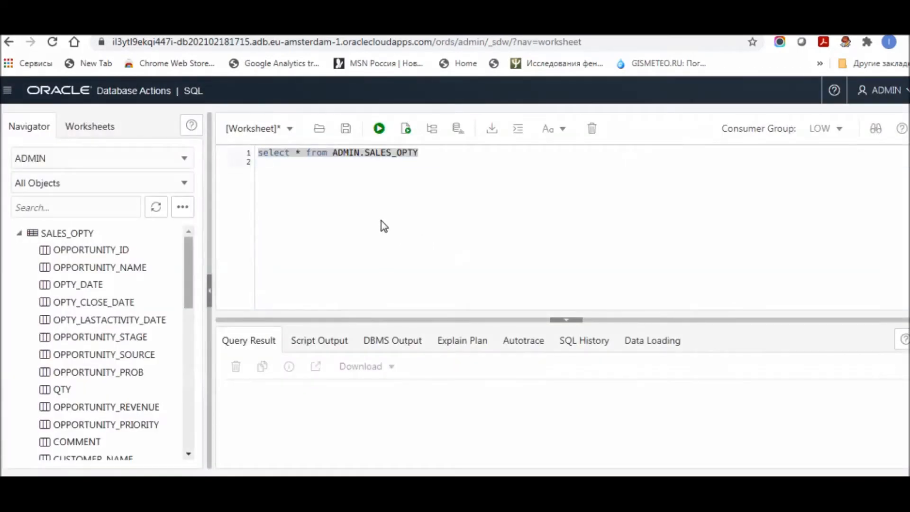
key("ctrl+Return")
left_click_drag(425, 319, 429, 242)
scroll(451, 363, "down", 6)
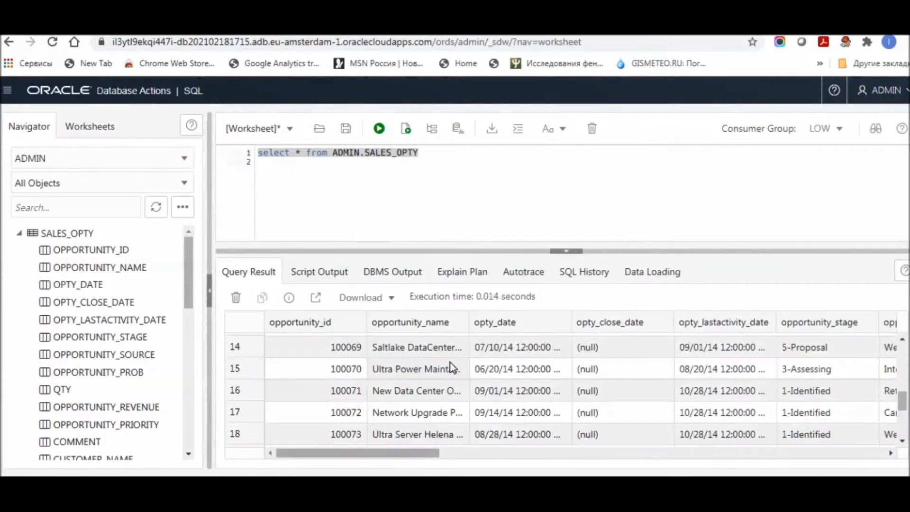
scroll(477, 417, "down", 3)
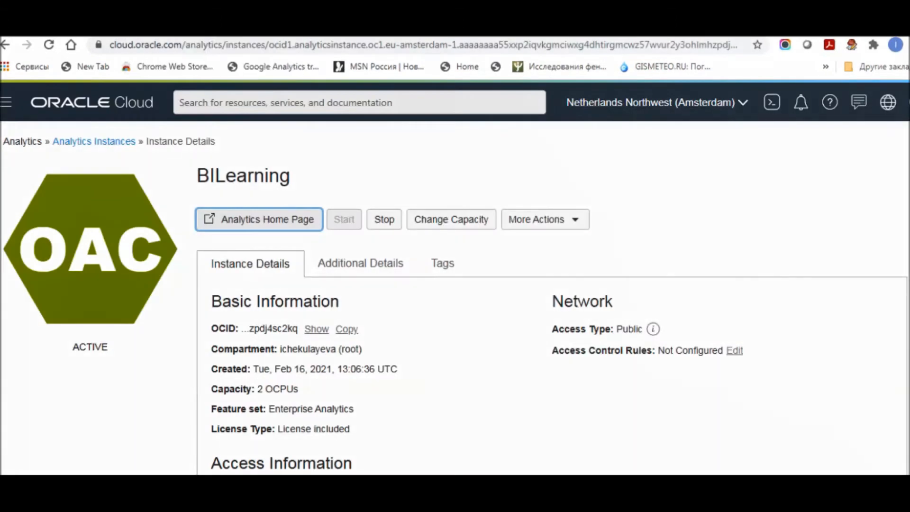
Switch to the BILearning analytics instance, open its home page and go to Snapshots in the Console
left_click(271, 226)
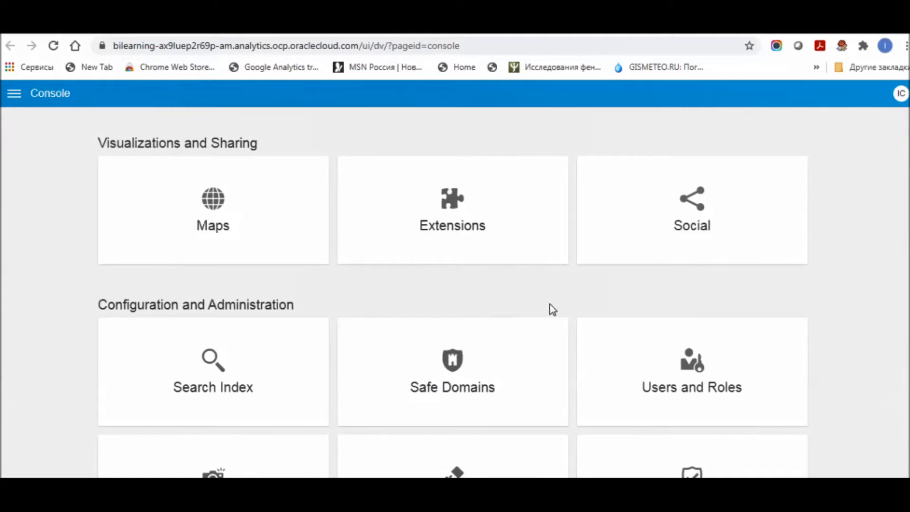
scroll(552, 310, "down", 2)
scroll(508, 299, "down", 3)
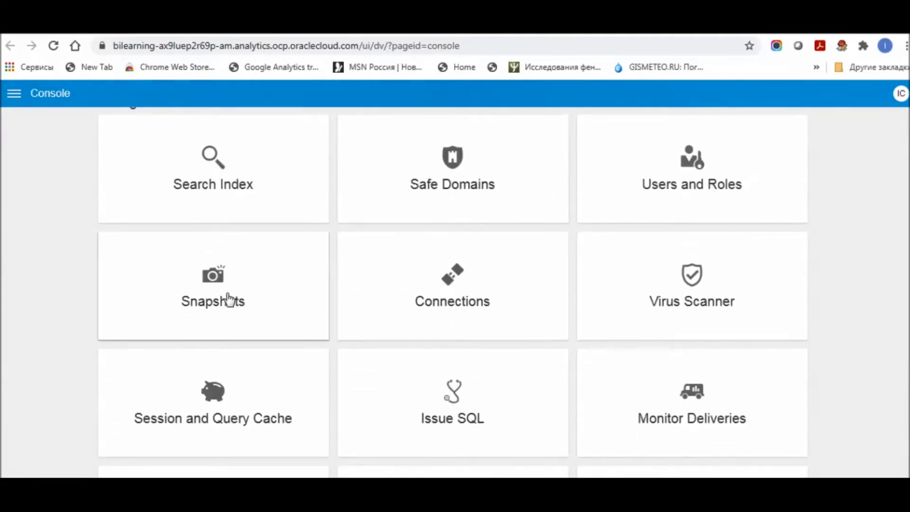
left_click(227, 297)
Upload the snapshot file QKA_PIPELINE_BICS_APP_V410.bar without a virus scanner, entering the snapshot password
left_click(889, 95)
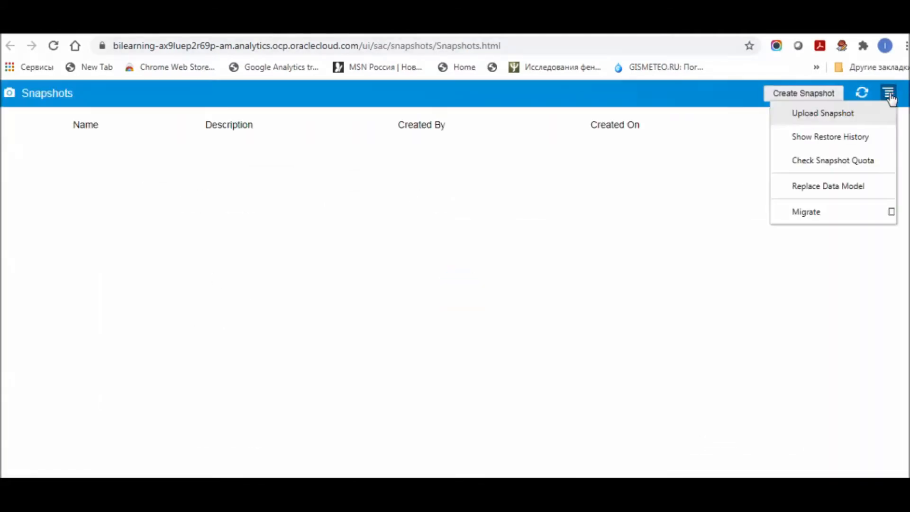
left_click(791, 112)
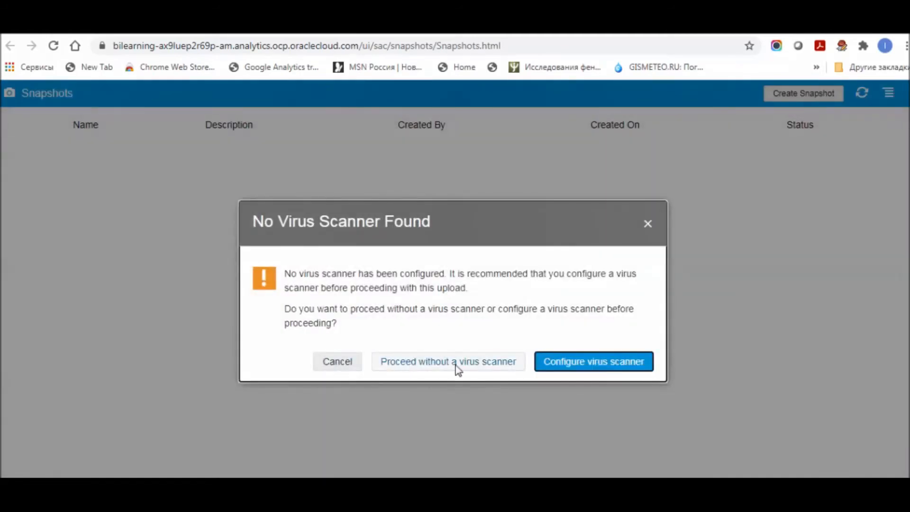
left_click(434, 364)
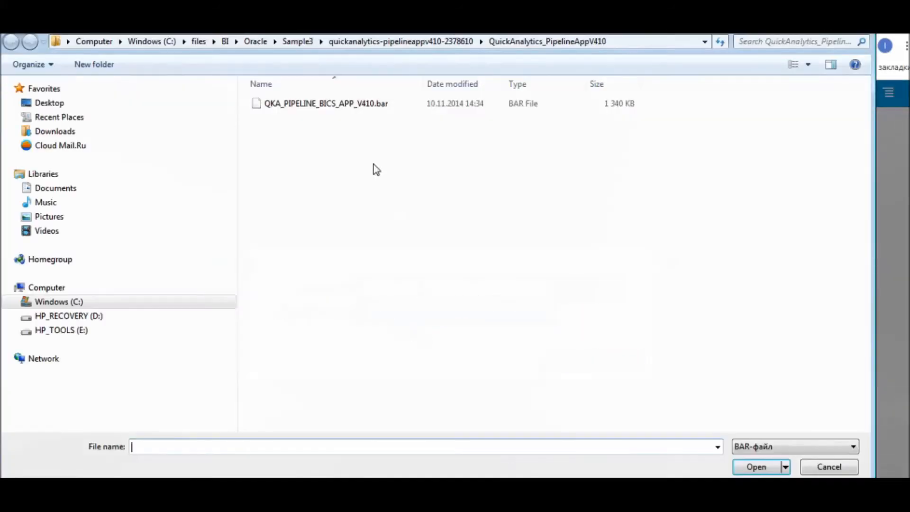
left_click(375, 104)
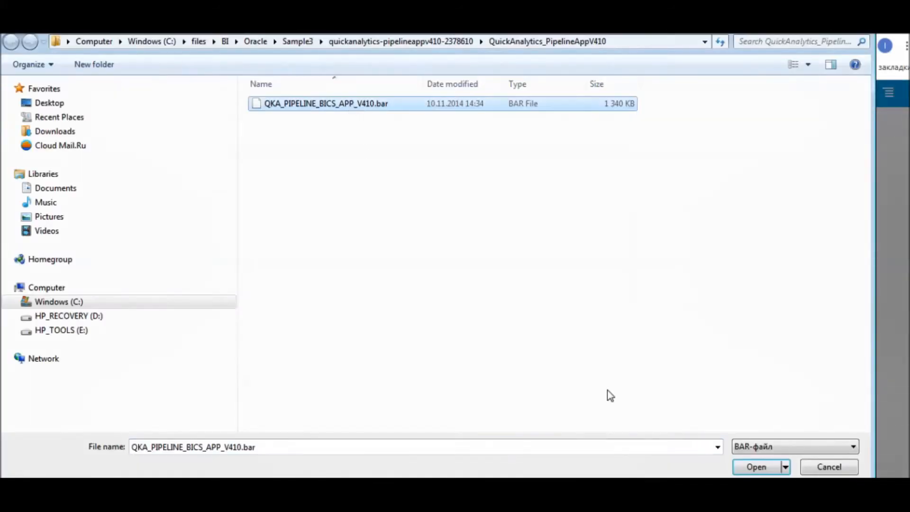
left_click(760, 470)
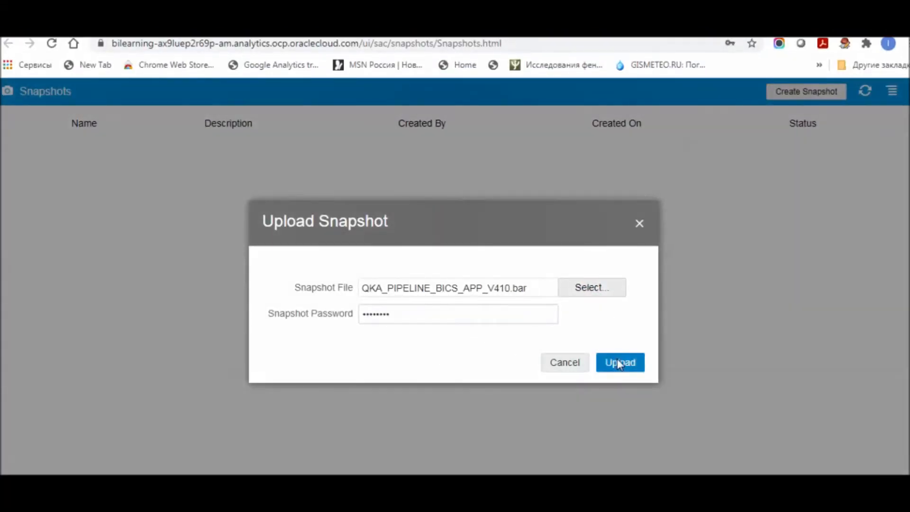
left_click(617, 364)
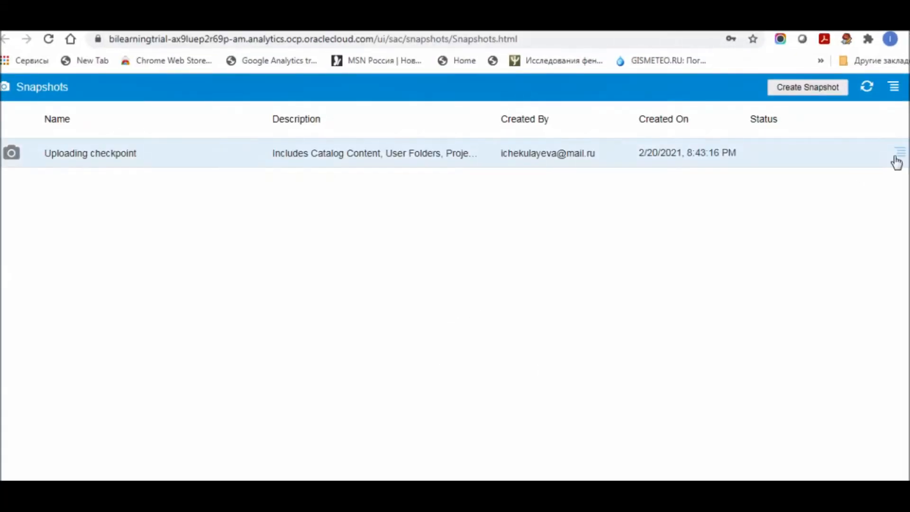
Restore the Uploading checkpoint snapshot with the Custom option, leaving out Application Roles and Credentials
left_click(904, 158)
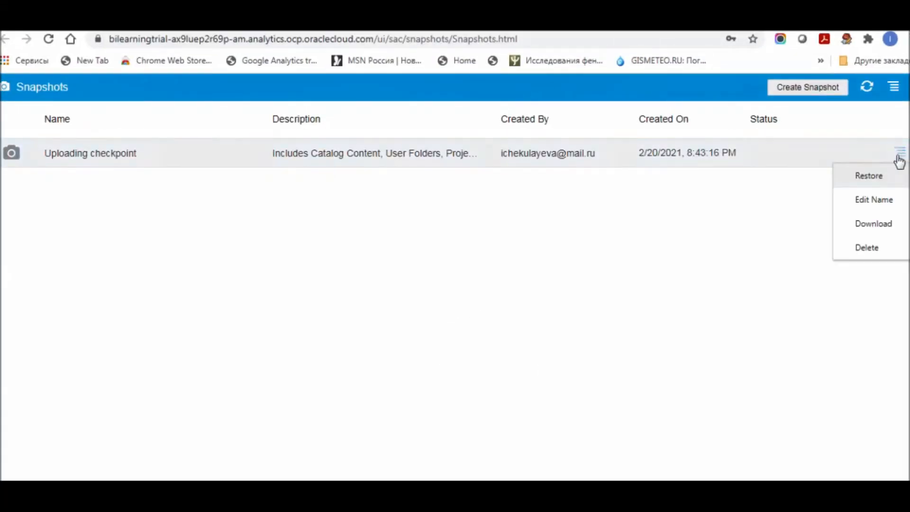
left_click(871, 179)
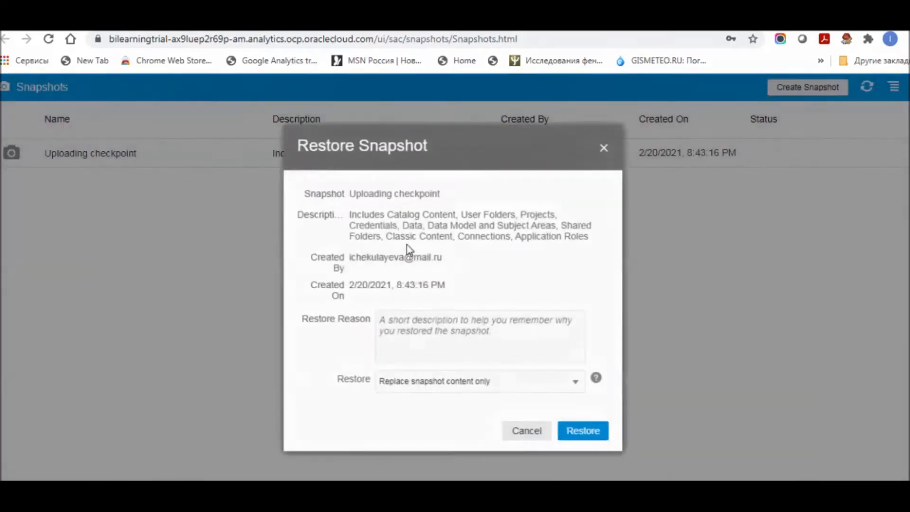
left_click(575, 388)
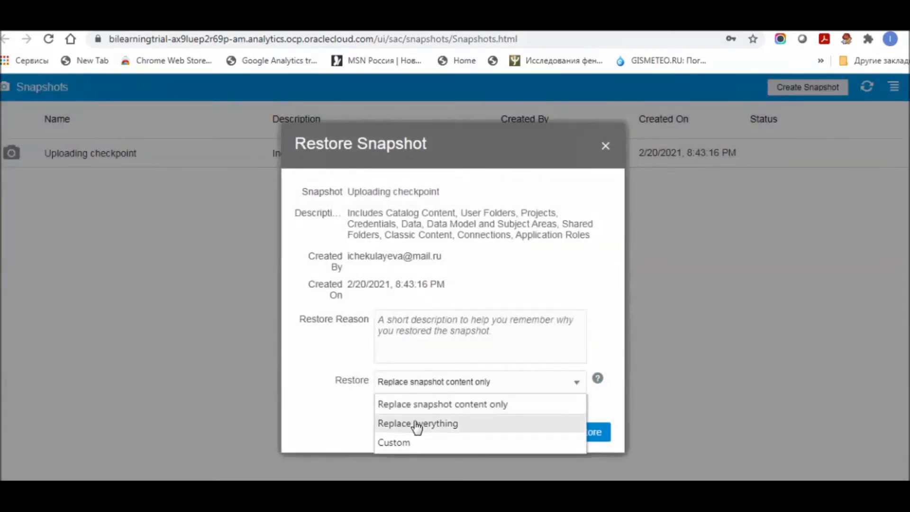
left_click(453, 437)
left_click_drag(619, 248, 613, 364)
left_click(376, 282)
left_click(376, 300)
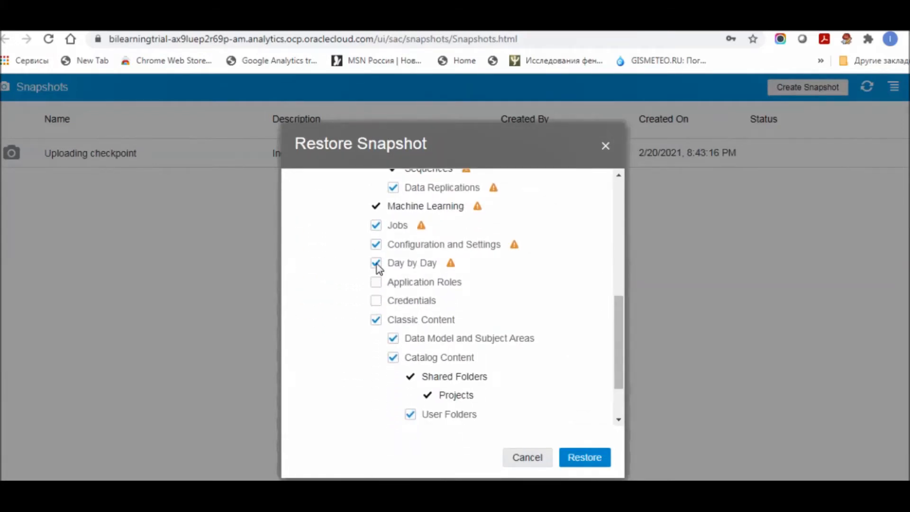
left_click(596, 455)
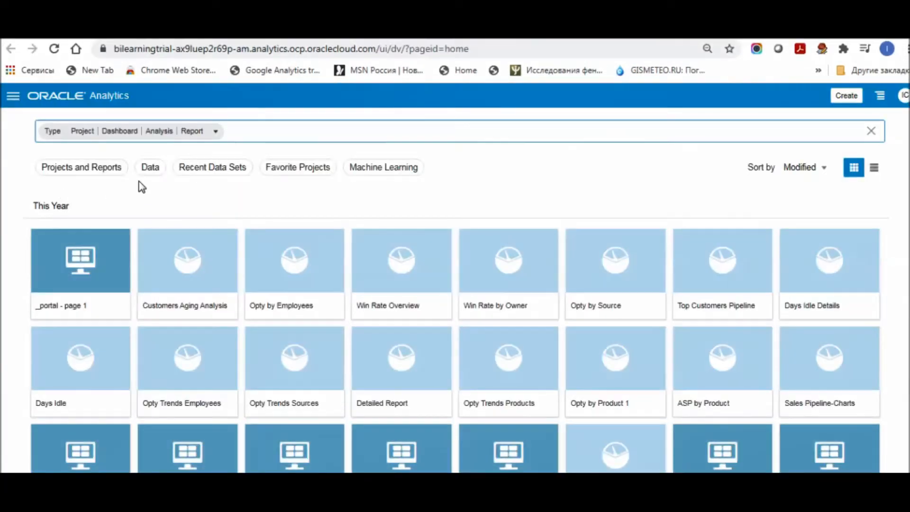
List the data items on the analytics home page and open the actions of the Pipeline QuickAnalytics subject area
left_click(149, 170)
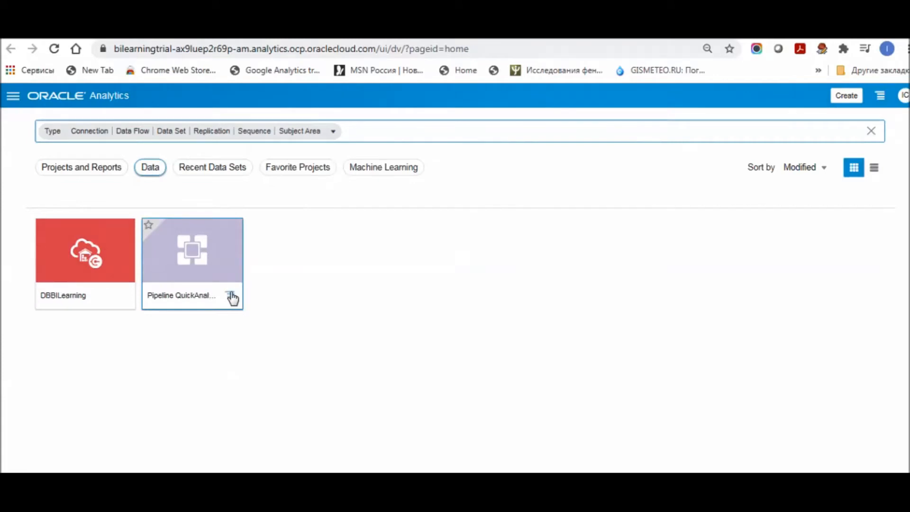
left_click(229, 296)
left_click(265, 345)
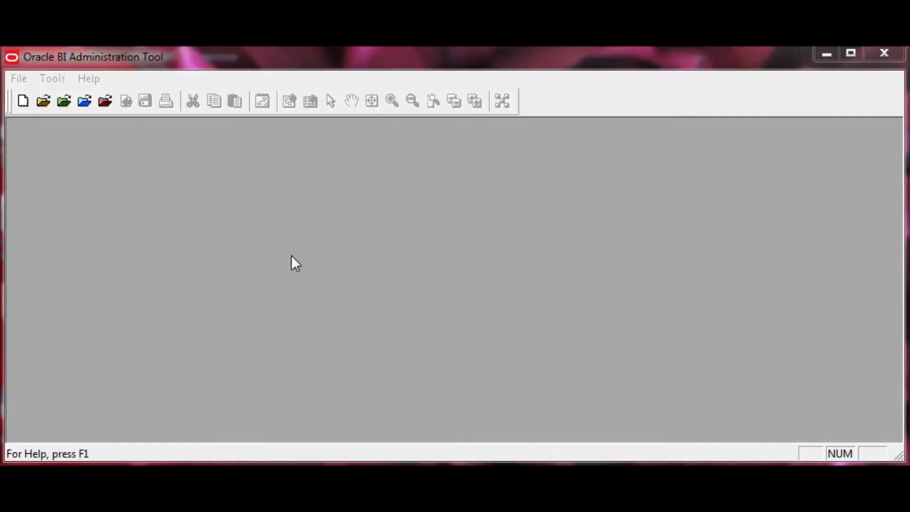
Switch to Oracle BI Administration Tool and open the data model in the cloud, entering the account password and the SSL trust store password
left_click(17, 76)
mouse_move(48, 117)
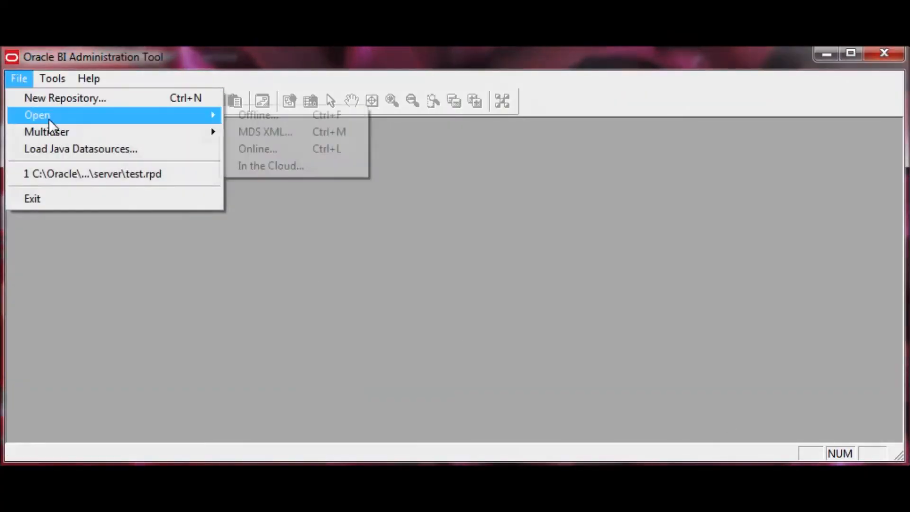
left_click(261, 165)
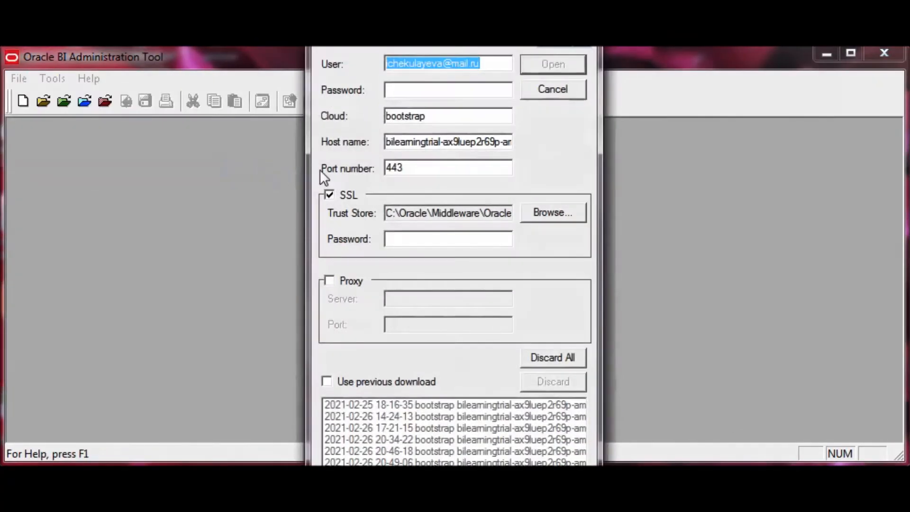
left_click(430, 91)
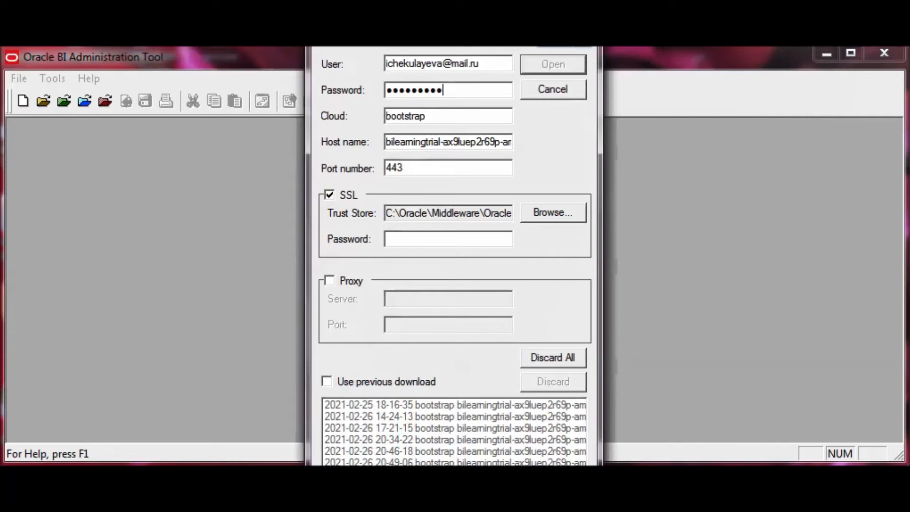
left_click(425, 242)
type("a")
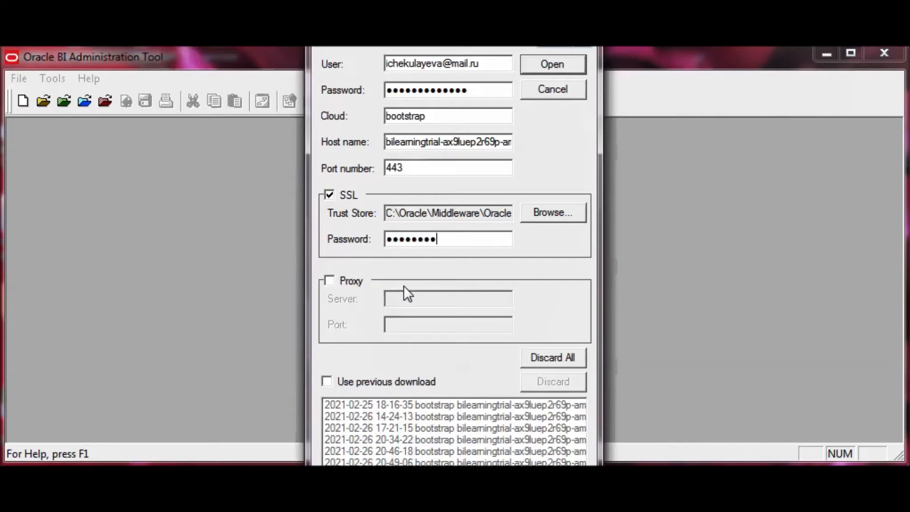
left_click(555, 62)
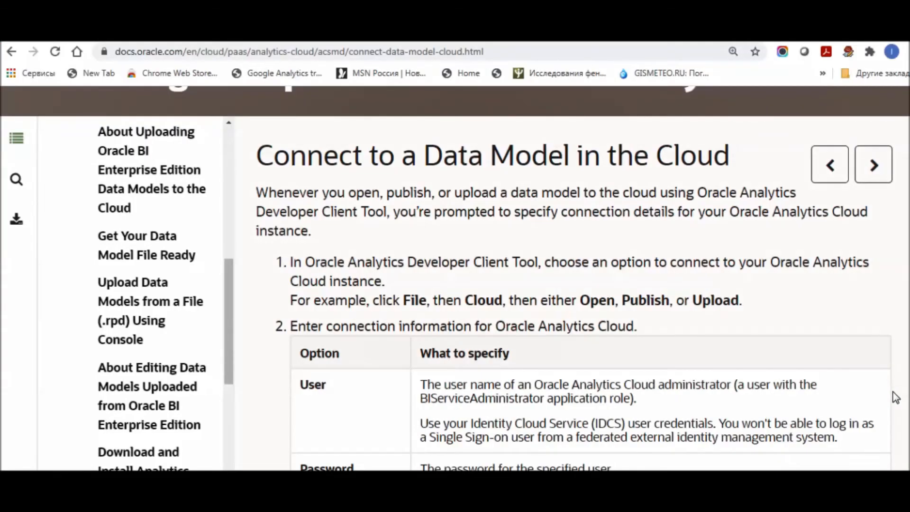
Switch to the Oracle documentation page and read the connection options for a data model in the cloud, from User to SSL
scroll(455, 279, "down", 2)
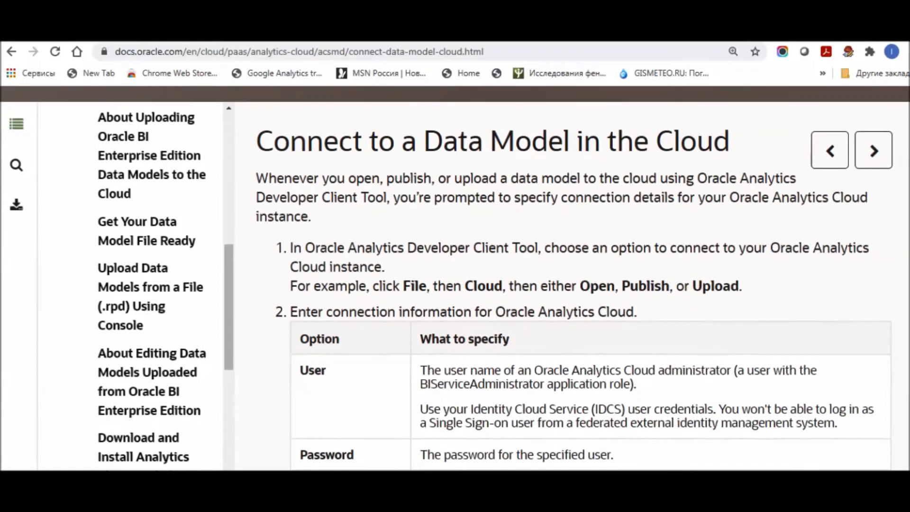
scroll(455, 279, "down", 3)
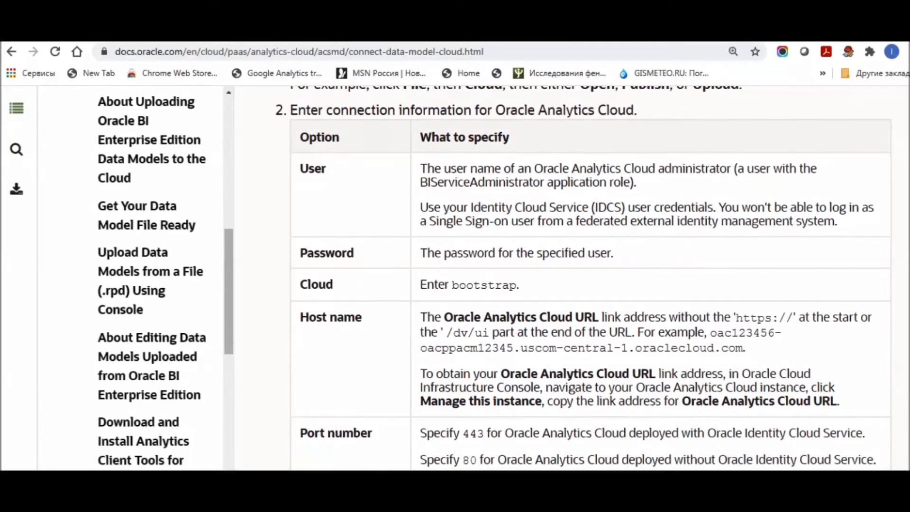
scroll(583, 278, "down", 1)
scroll(584, 278, "down", 1)
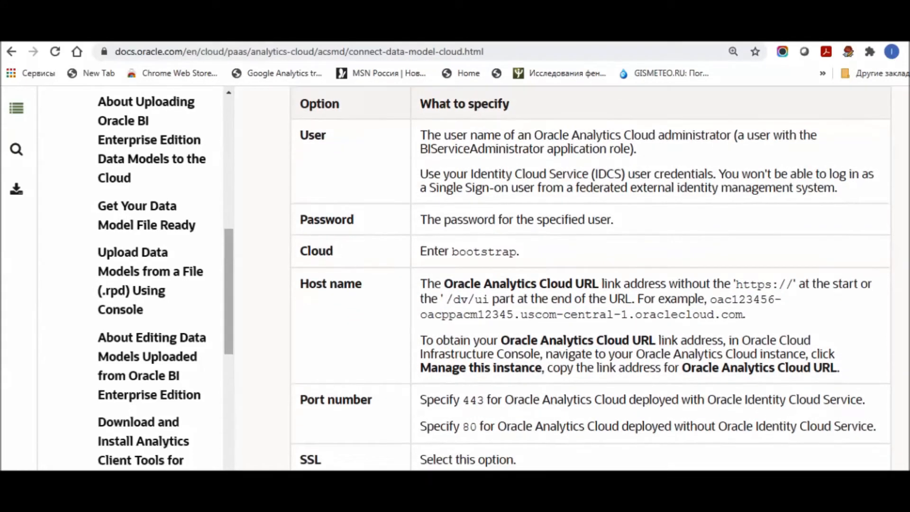
scroll(591, 279, "down", 3)
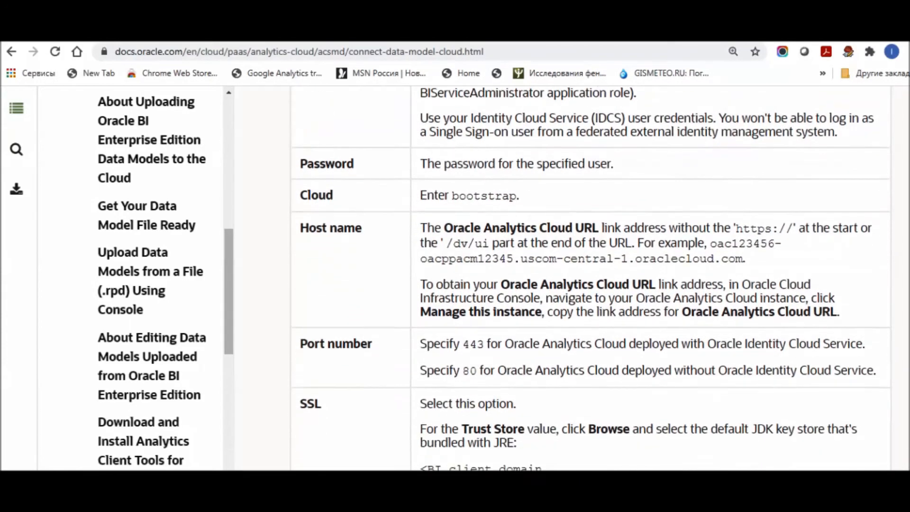
scroll(591, 279, "down", 1)
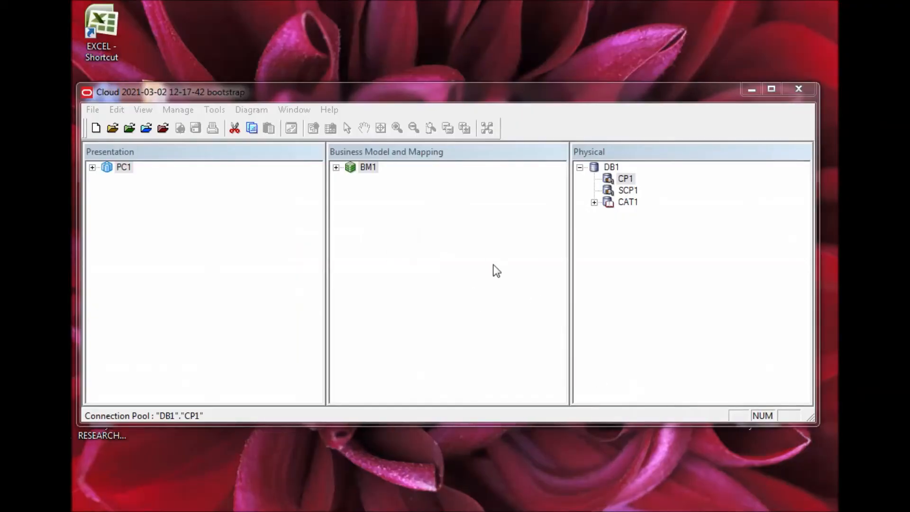
Review the data source name, user name and password of connection pool CP1 under DB1 in the Administration Tool and accept its settings
double_click(624, 179)
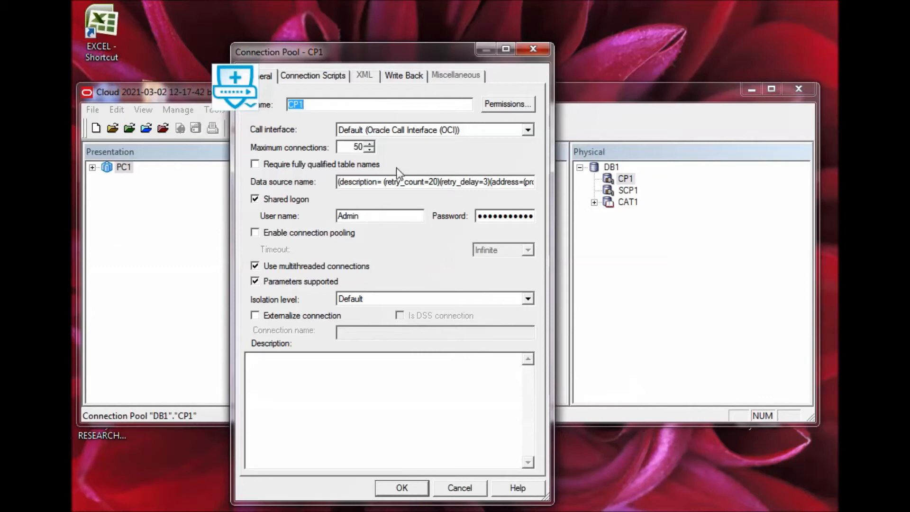
left_click_drag(339, 181, 598, 192)
left_click(381, 220)
left_click_drag(340, 216, 371, 218)
double_click(494, 219)
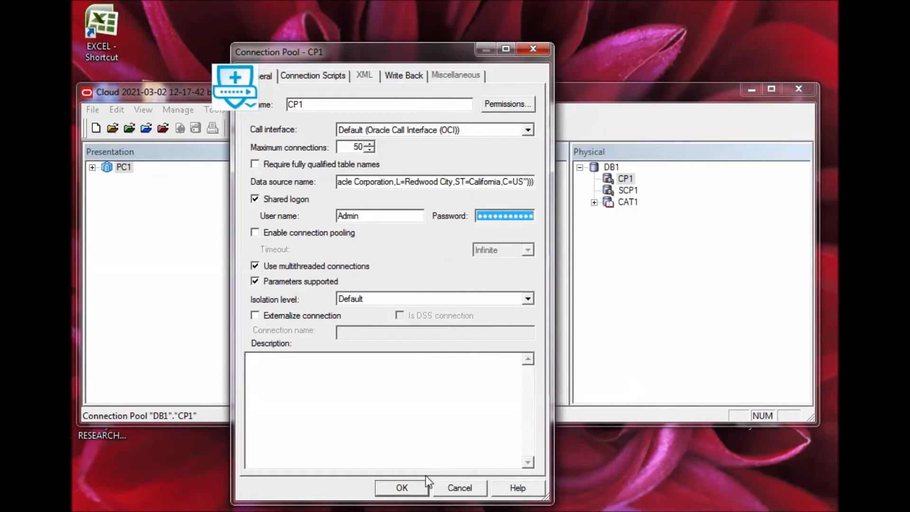
left_click(411, 490)
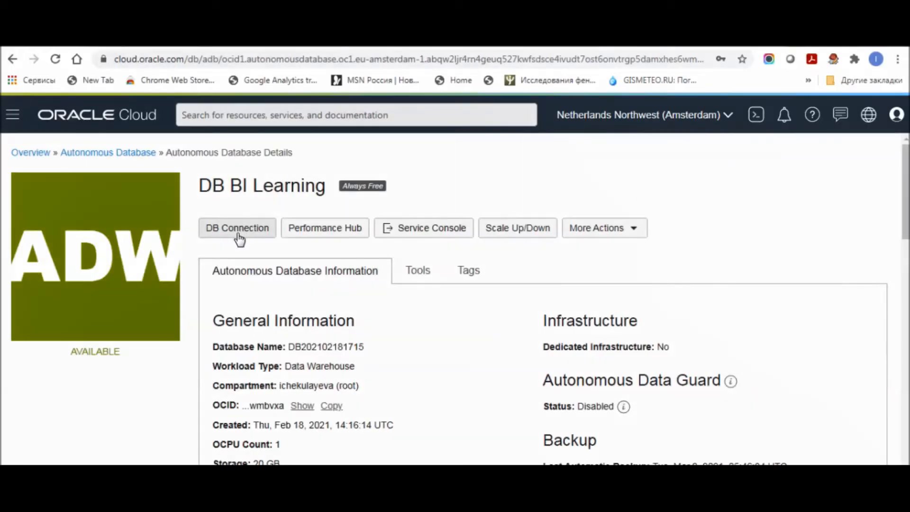
Switch to the DB BI Learning database details in Oracle Cloud and request the Instance Wallet download
left_click(239, 233)
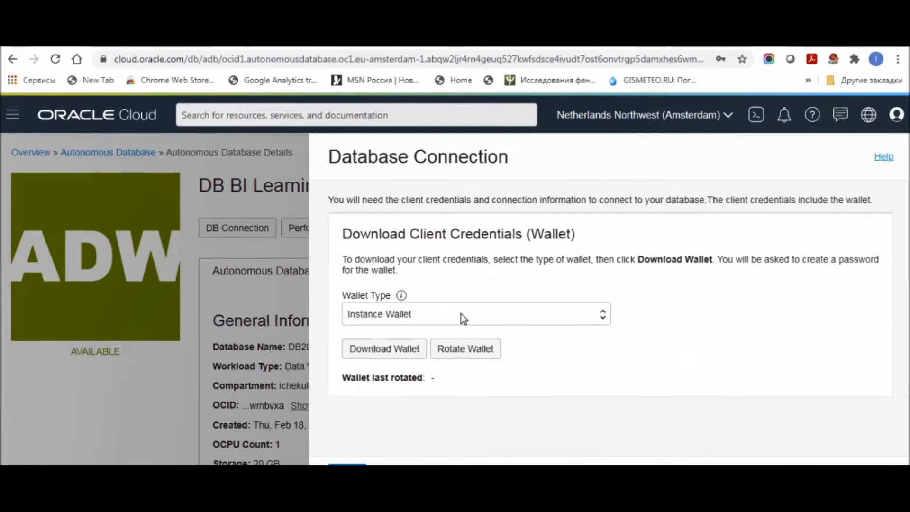
left_click(407, 349)
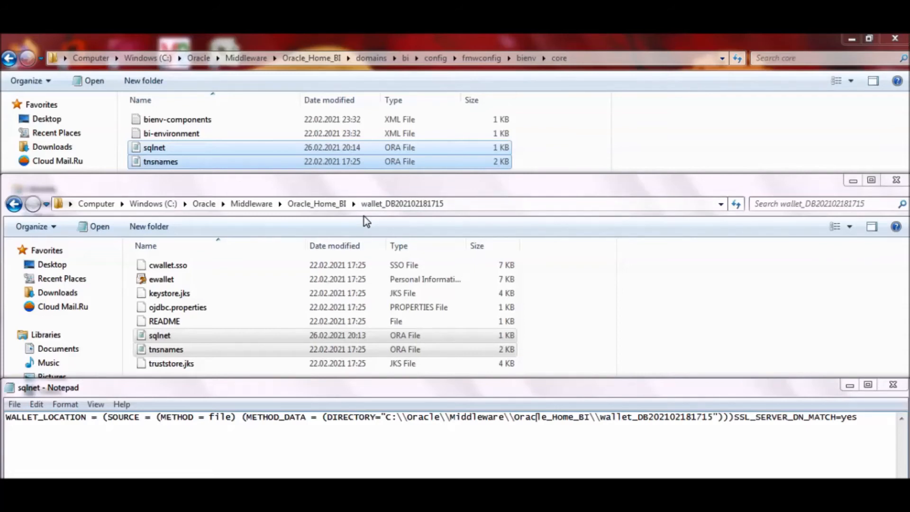
Examine the sqlnet and tnsnames files in the wallet folder and select the wallet directory path in sqlnet
left_click(176, 335)
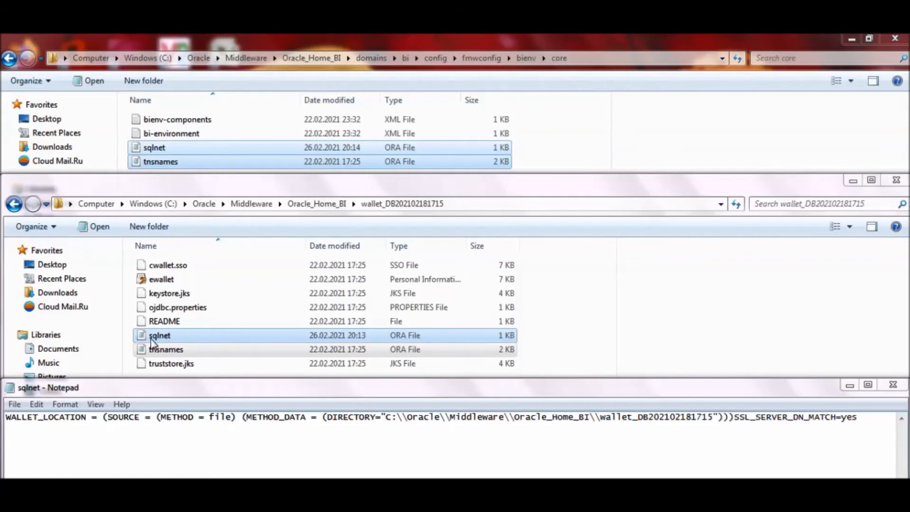
left_click(165, 350)
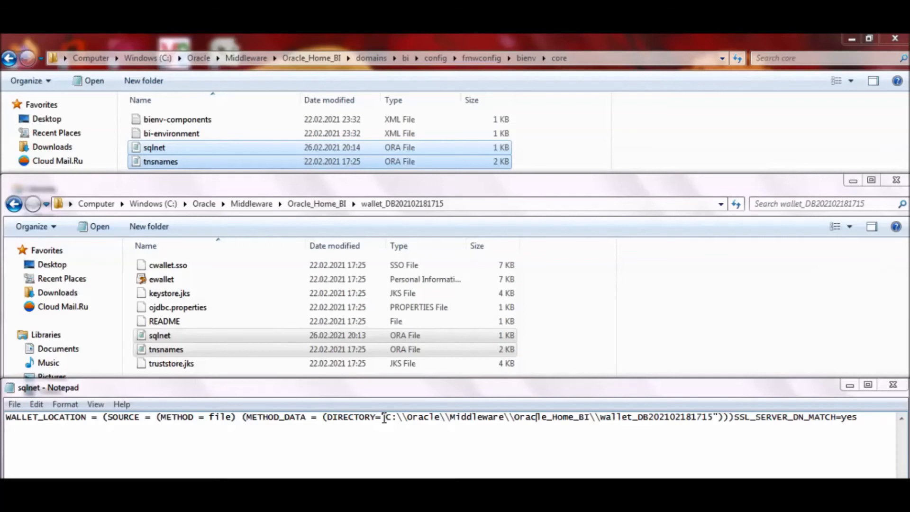
left_click_drag(387, 420, 714, 421)
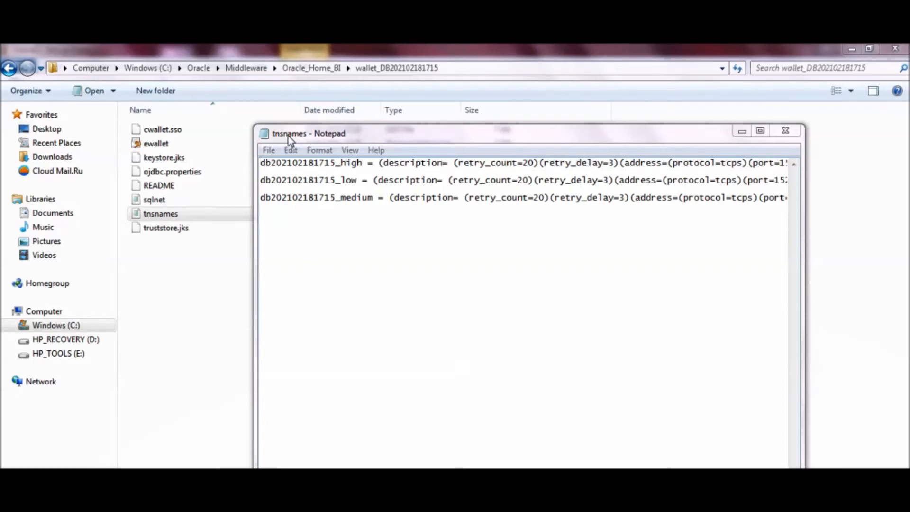
left_click_drag(381, 163, 510, 170)
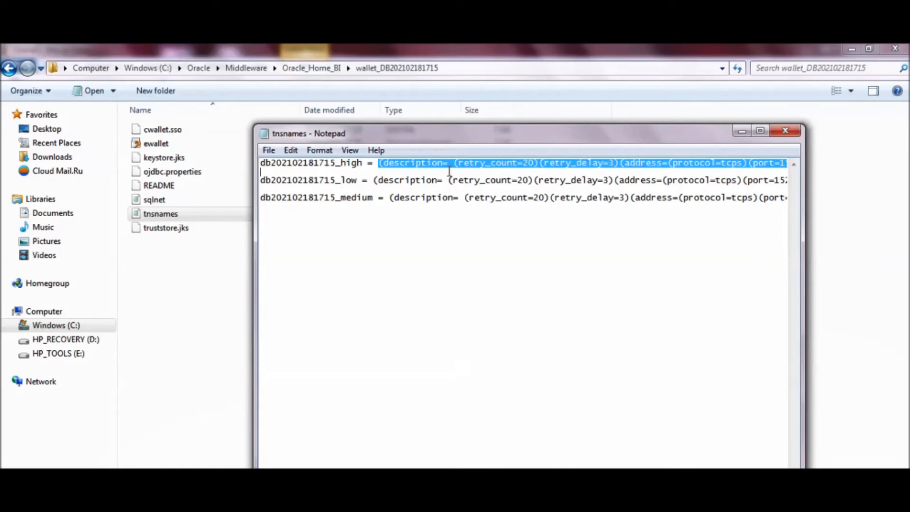
left_click(635, 489)
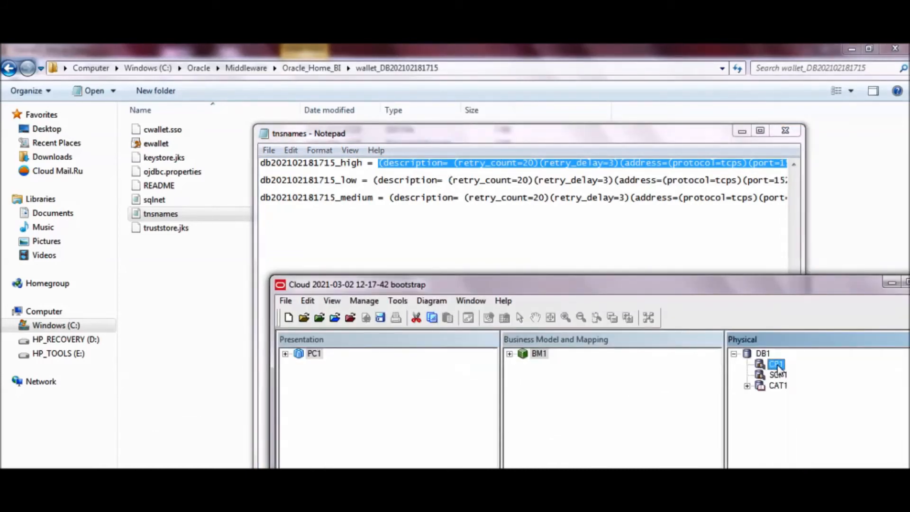
double_click(777, 365)
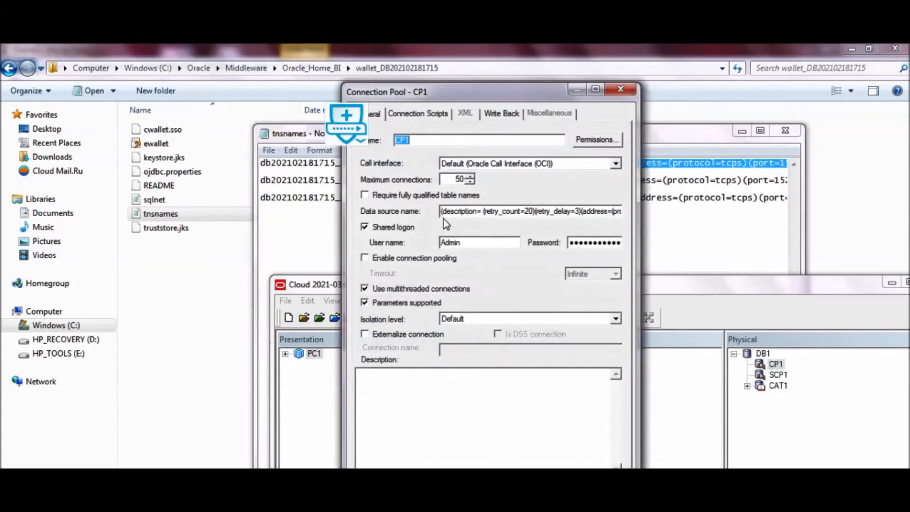
left_click_drag(440, 210, 638, 222)
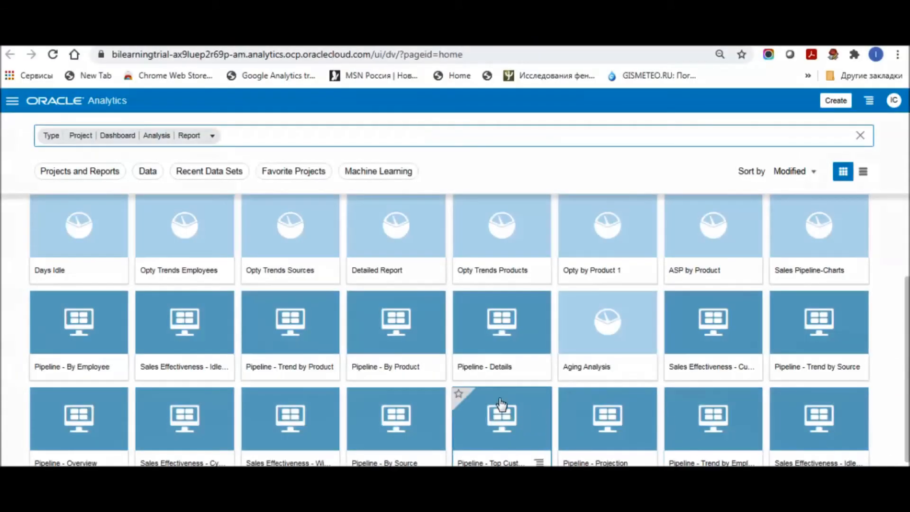
Open the Pipeline - Overview dashboard in Oracle Analytics and start a new project from the Pipeline QuickAnalytics subject area
left_click(79, 428)
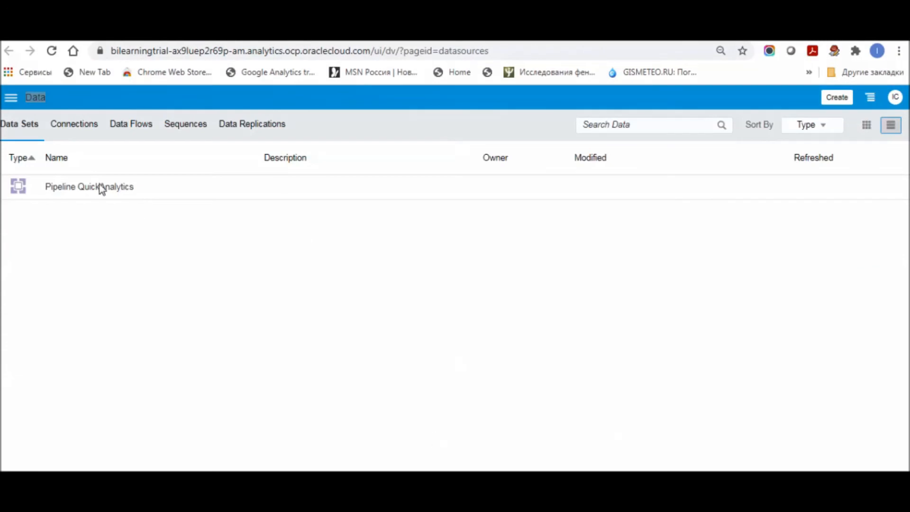
double_click(84, 187)
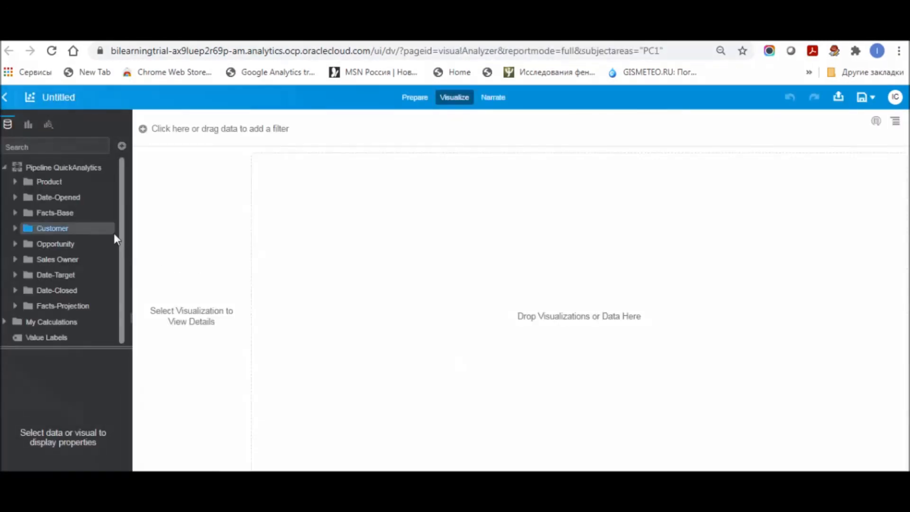
Build a table visualization with Product Category from Product and Revenue Won from Facts-Base as its rows
left_click(15, 183)
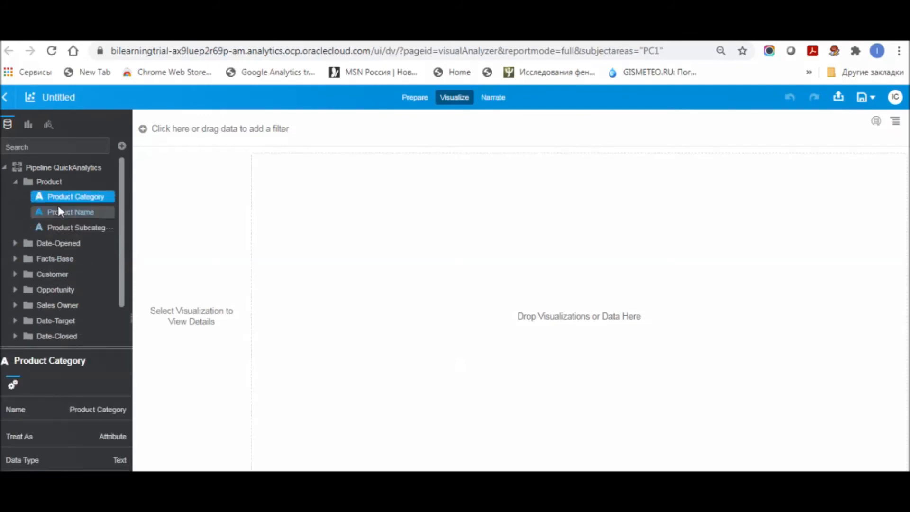
left_click_drag(71, 198, 362, 201)
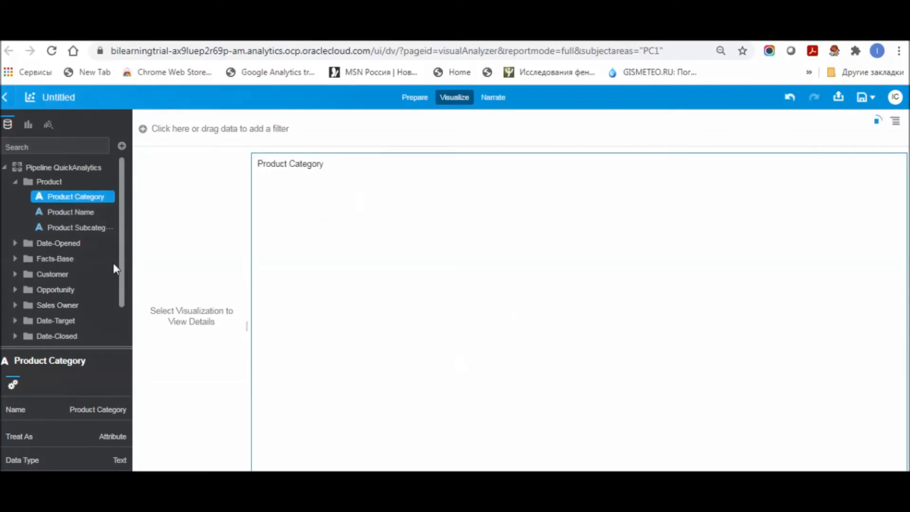
left_click(15, 259)
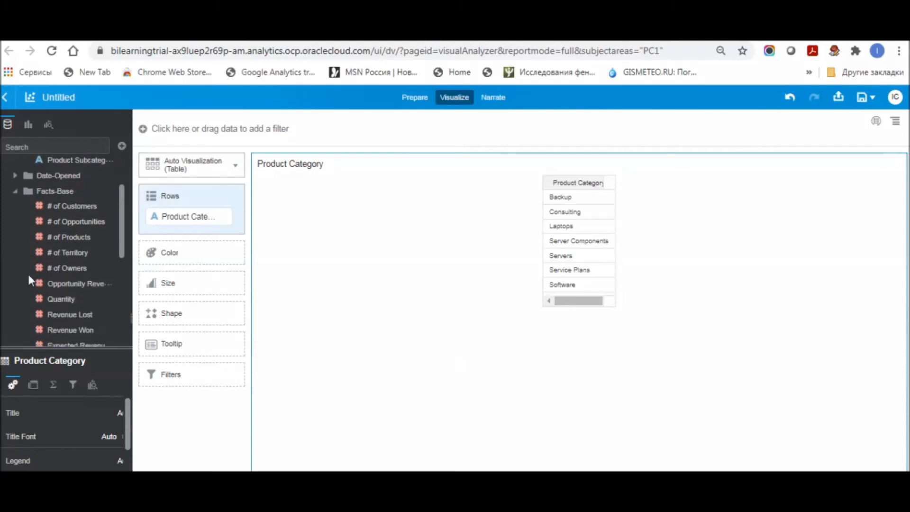
left_click(64, 332)
left_click_drag(203, 327, 341, 291)
left_click_drag(208, 269, 212, 230)
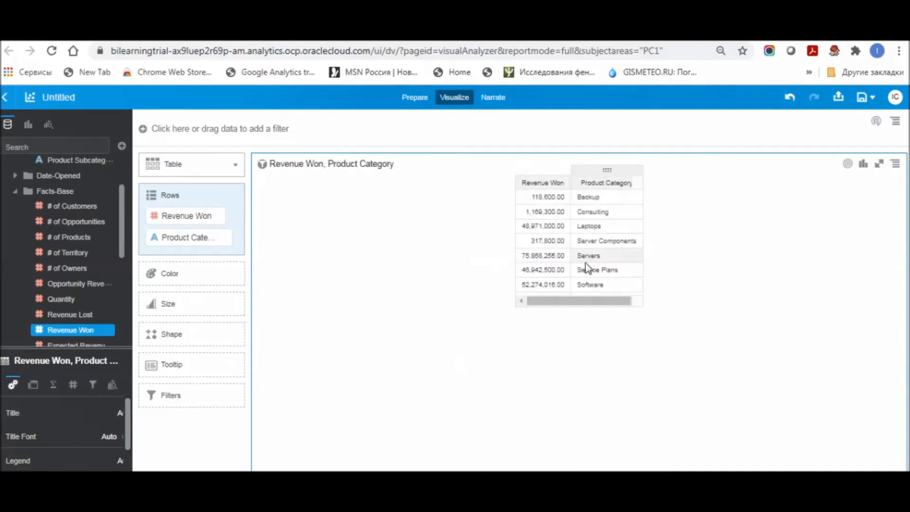
Change the Revenue Won and Product Category table to a Bar visualization
left_click(236, 167)
left_click(179, 190)
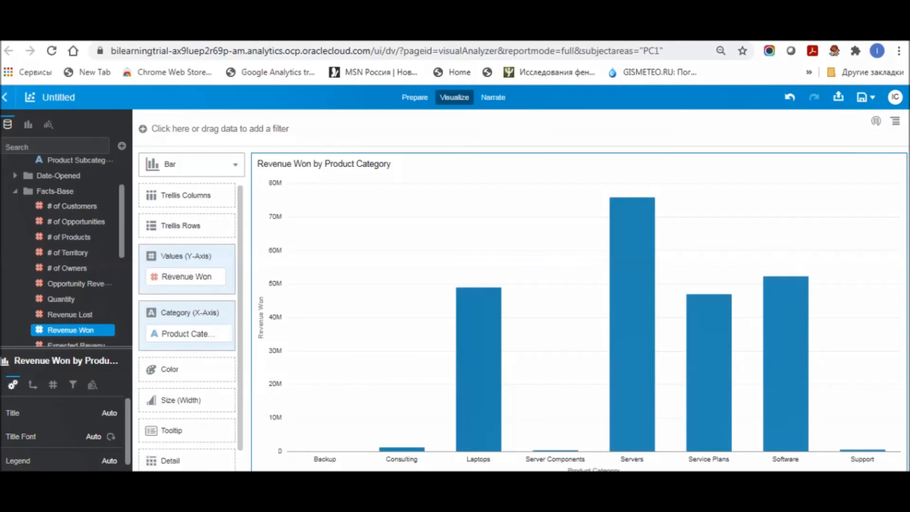
Look through the project options and open the project for saving in My Folders
left_click(896, 121)
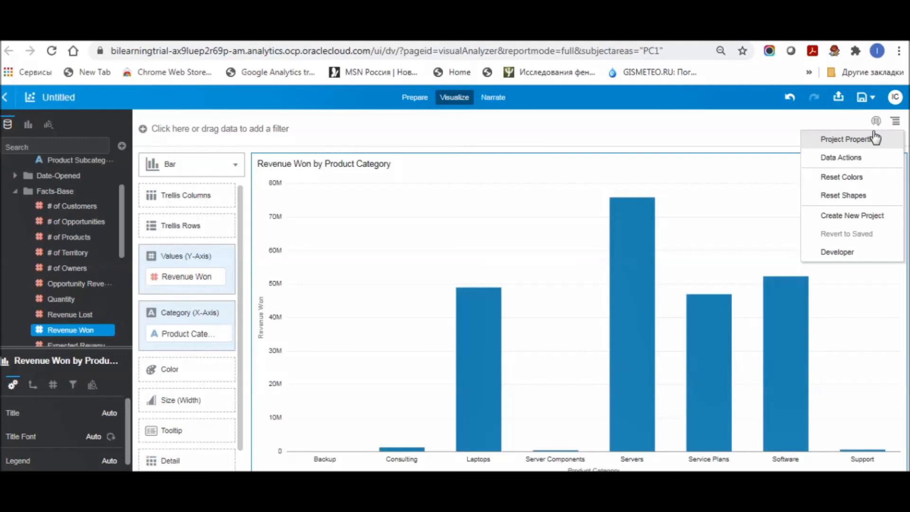
left_click(866, 96)
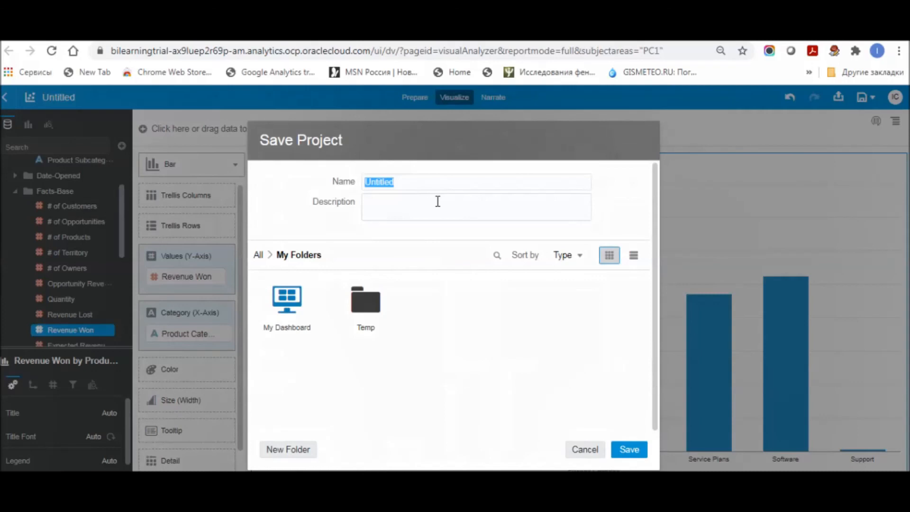